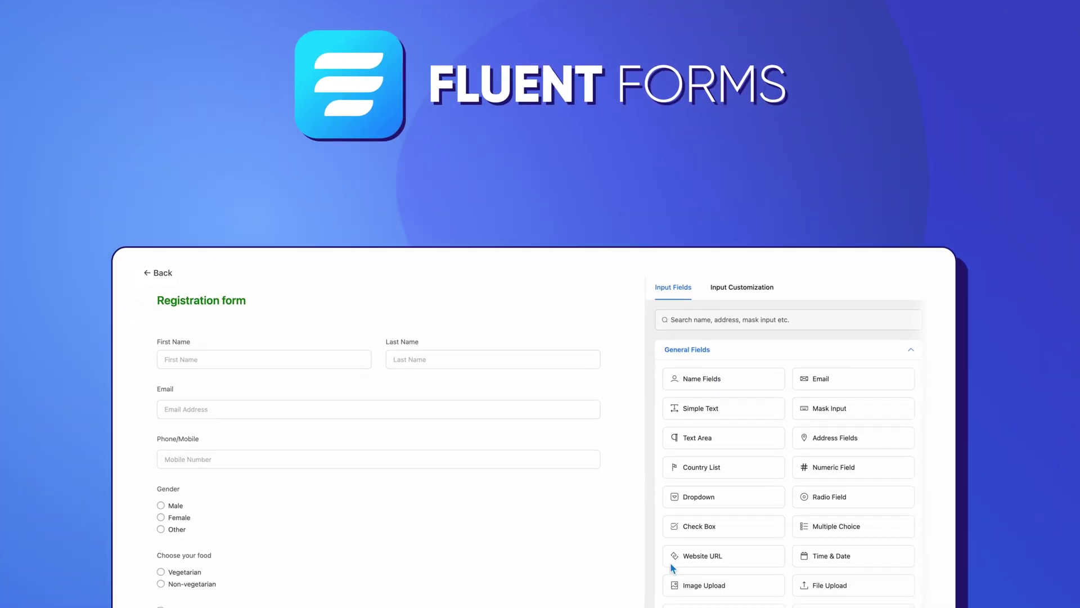
- Create a new blank form (ID 430) from the Forms page
{"action": "left_click_drag", "start_coordinate": [718, 427], "coordinate": [259, 413]}
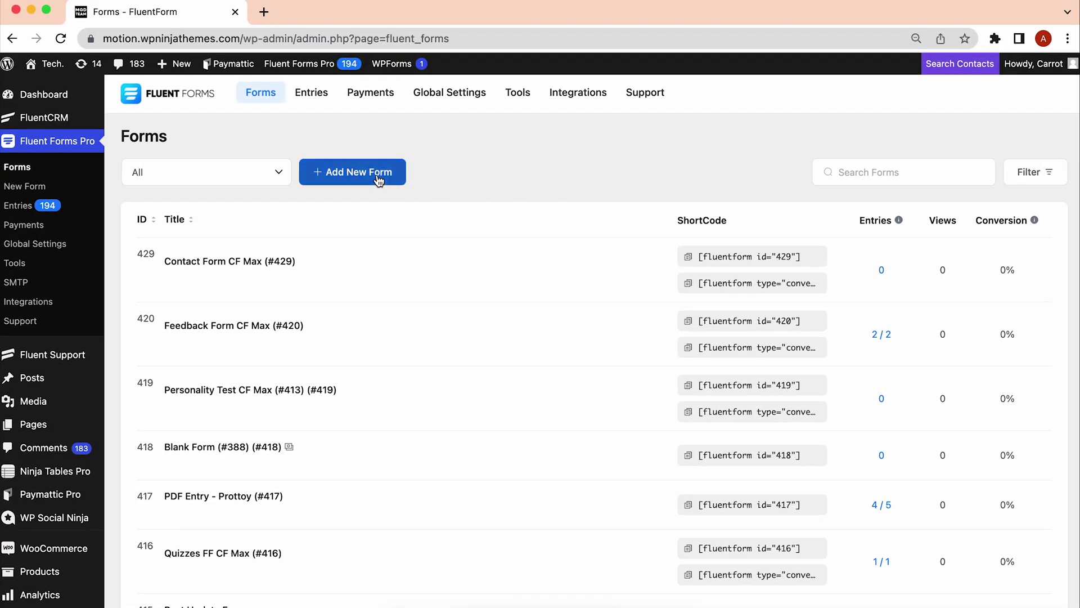
{"action": "left_click", "coordinate": [378, 178]}
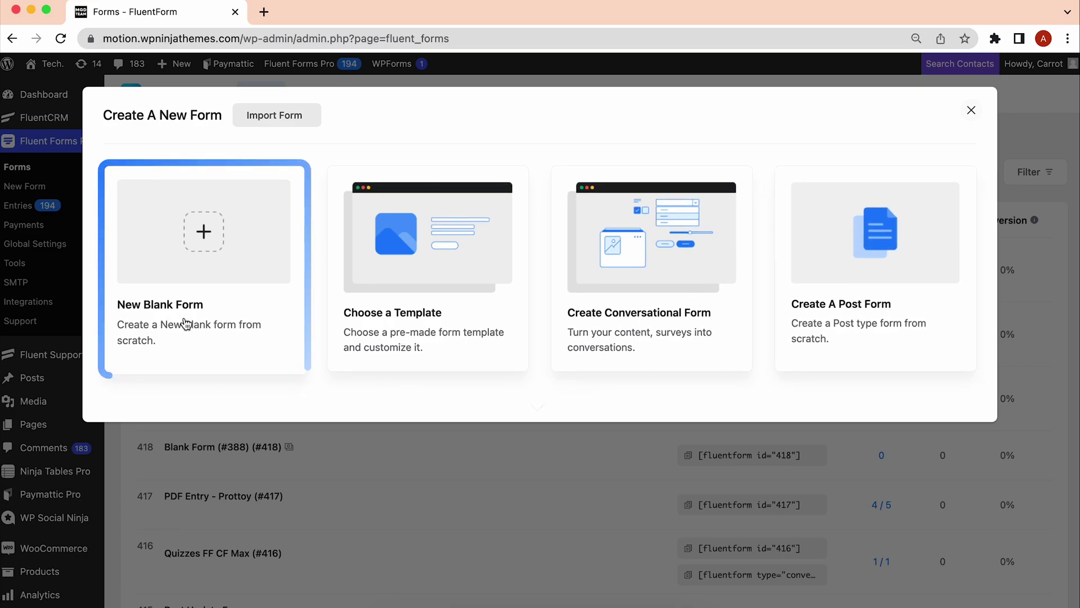
{"action": "left_click", "coordinate": [186, 324]}
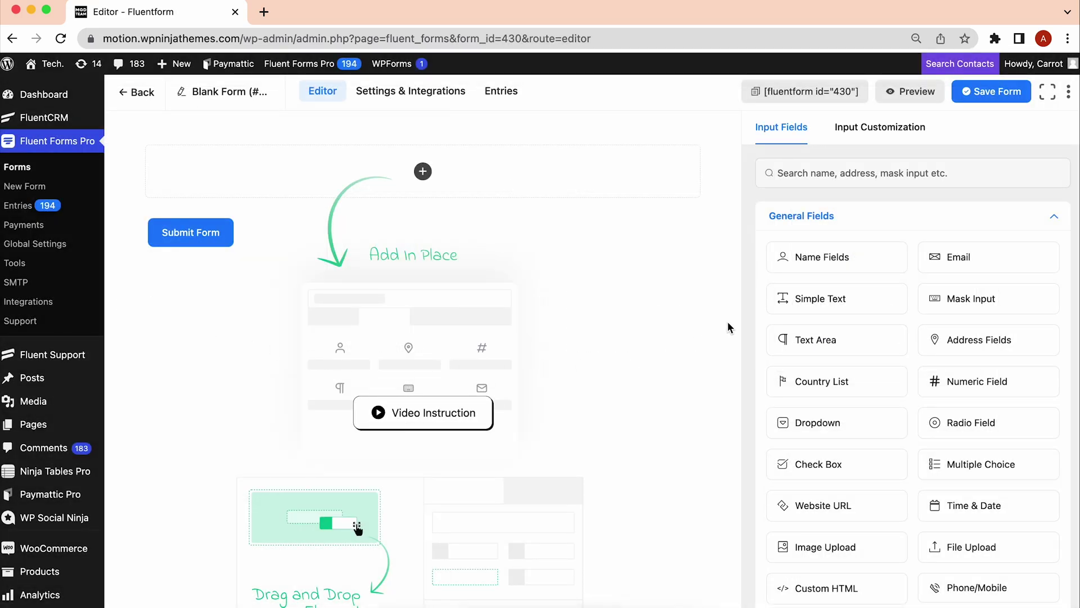
- Add Name, Email and Phone/Mobile fields to the form
{"action": "left_click", "coordinate": [824, 257]}
{"action": "left_click", "coordinate": [972, 258]}
{"action": "scroll", "coordinate": [975, 258], "scroll_direction": "down", "scroll_amount": 3}
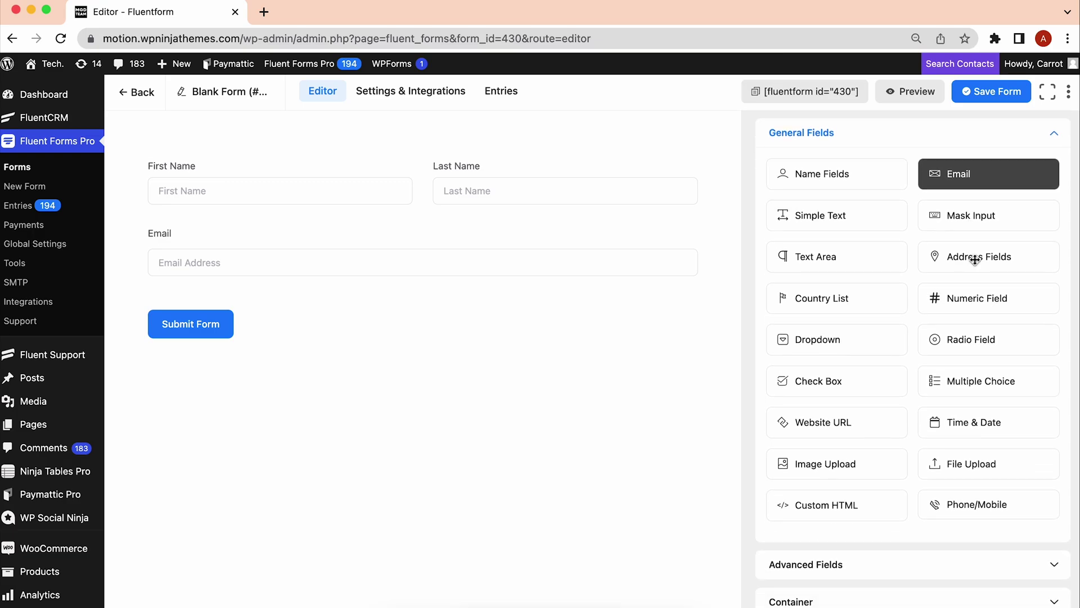
{"action": "left_click", "coordinate": [998, 502]}
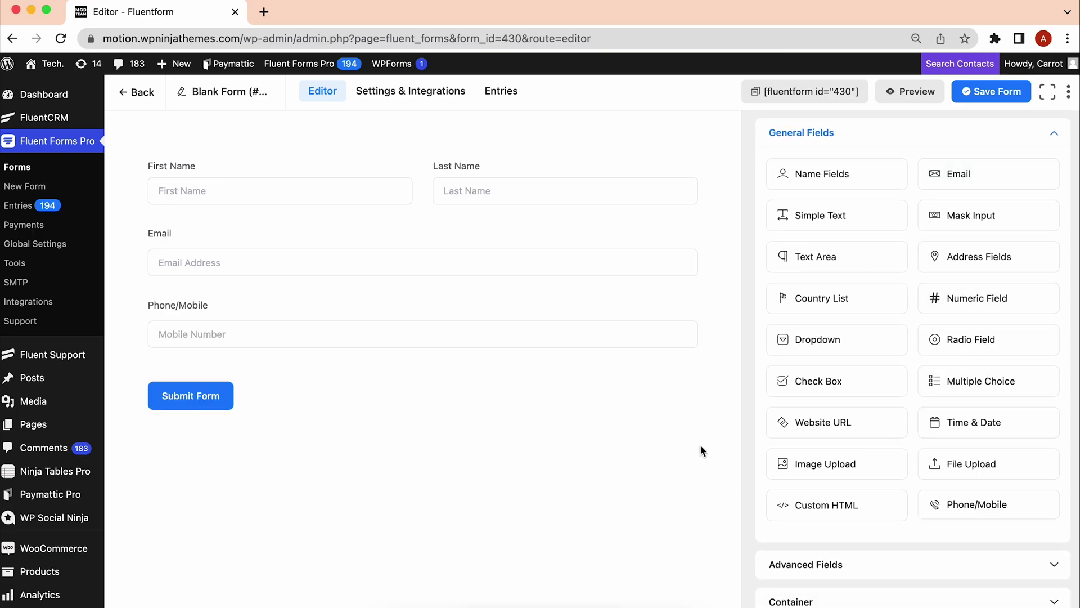
- Add a Gender radio with Male/Female/Other and duplicate it for the food question
{"action": "left_click_drag", "start_coordinate": [965, 339], "coordinate": [414, 400]}
{"action": "left_click", "coordinate": [285, 396]}
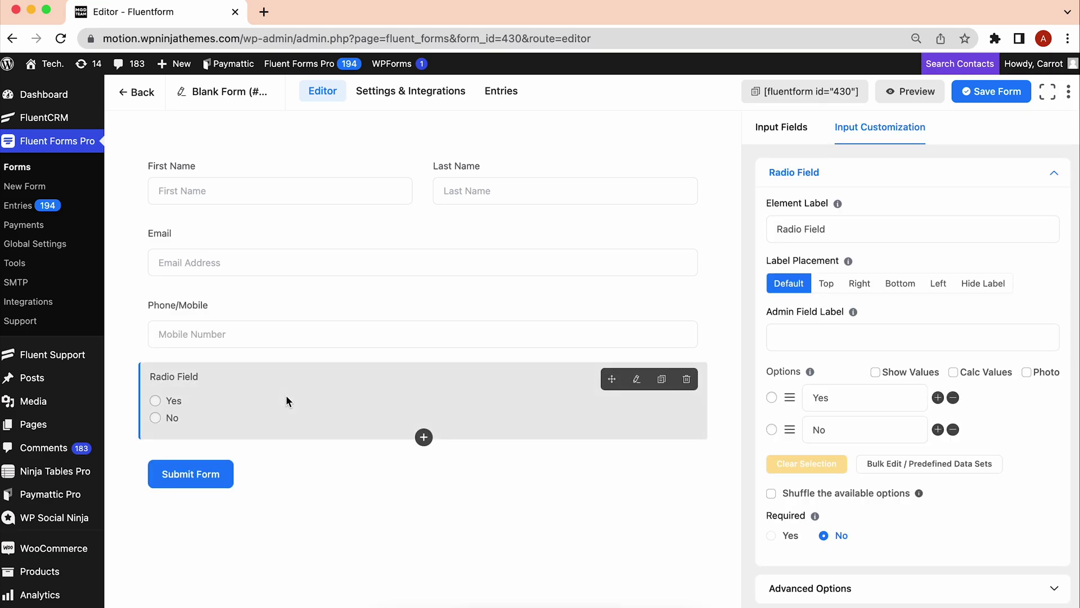
{"action": "type", "text": "Gender"}
{"action": "left_click", "coordinate": [938, 430]}
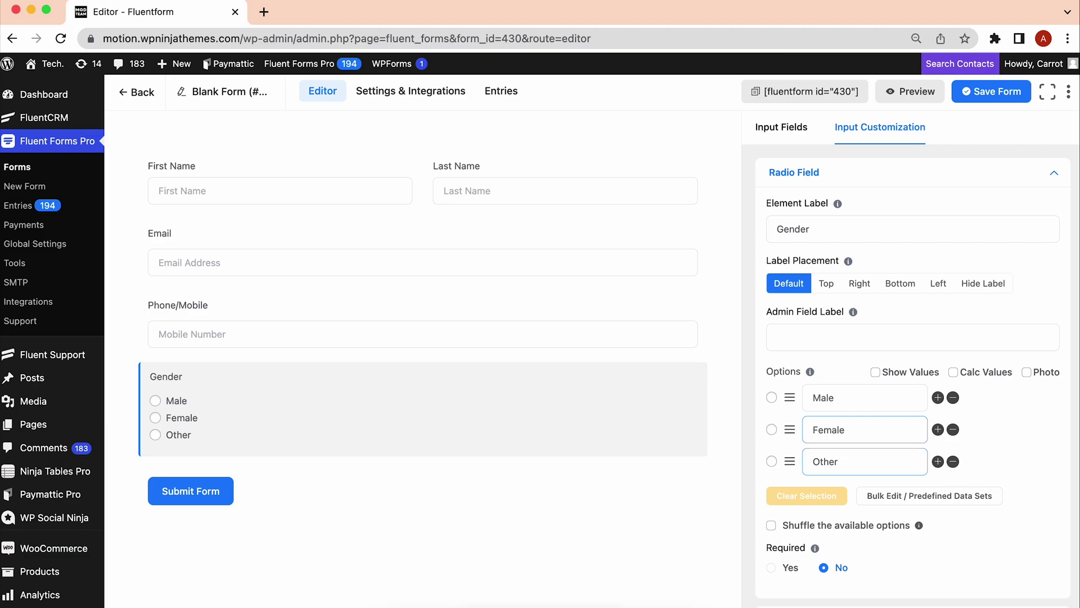
{"action": "left_click", "coordinate": [502, 414]}
{"action": "left_click", "coordinate": [795, 230]}
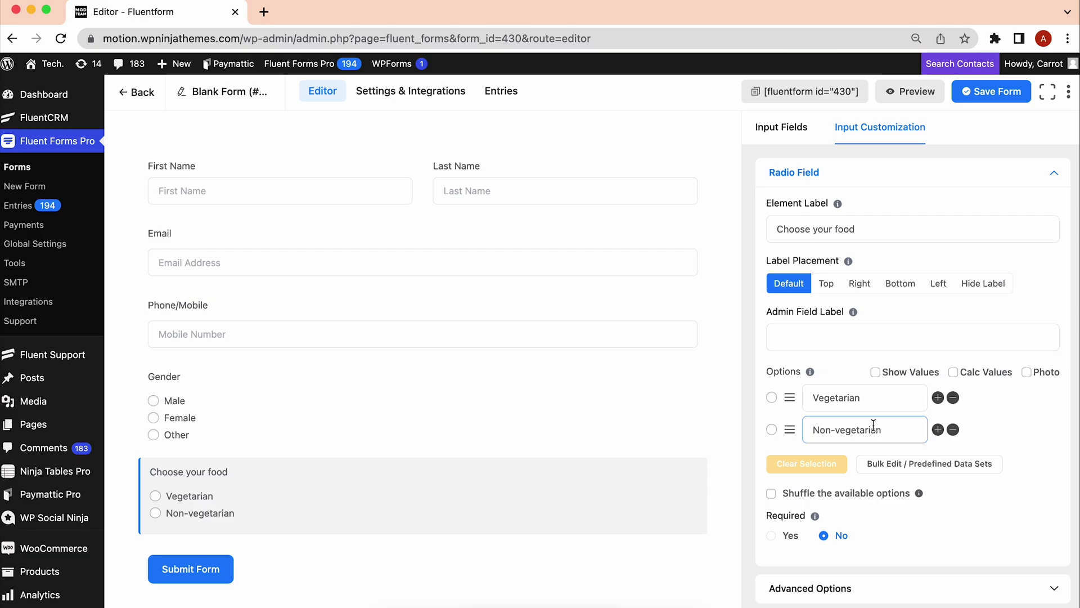
- Add a 'Choose your seat' dropdown with Front, Middle and Back row options
{"action": "left_click", "coordinate": [782, 137]}
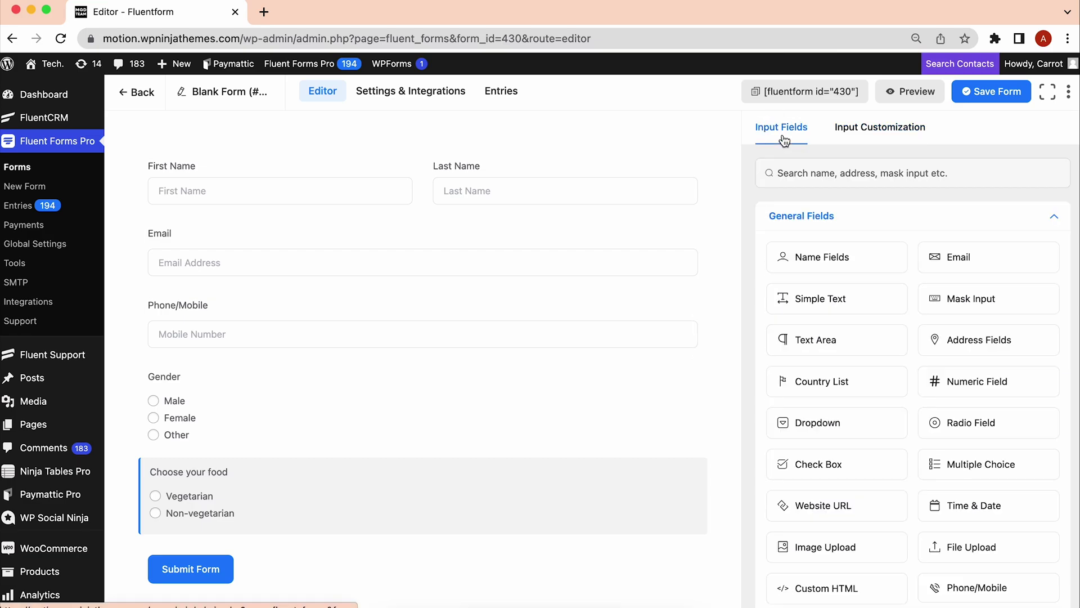
{"action": "left_click", "coordinate": [805, 424]}
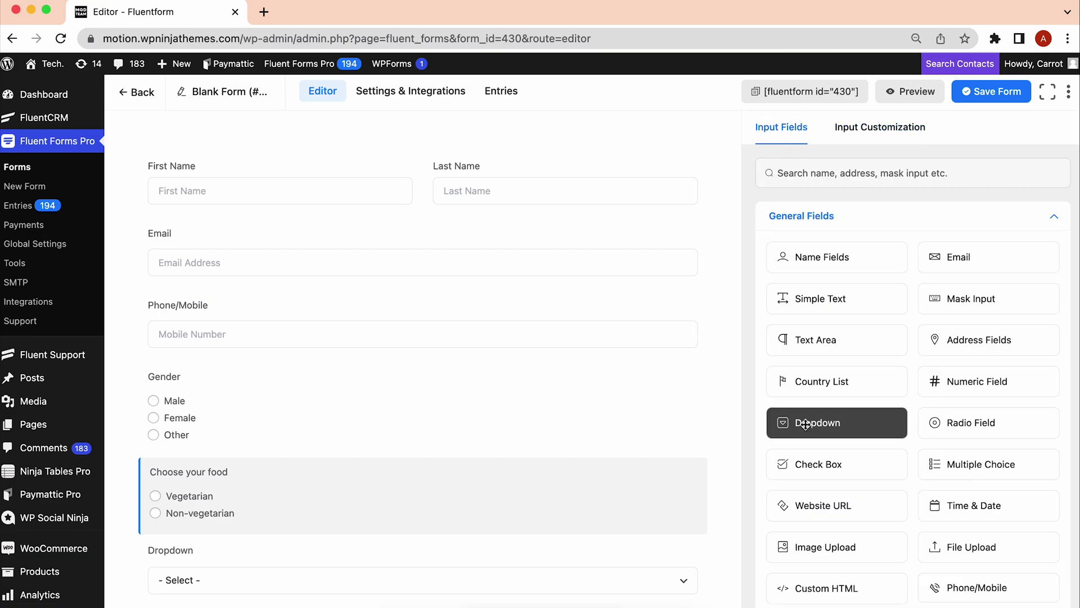
{"action": "scroll", "coordinate": [622, 488], "scroll_direction": "down", "scroll_amount": 1}
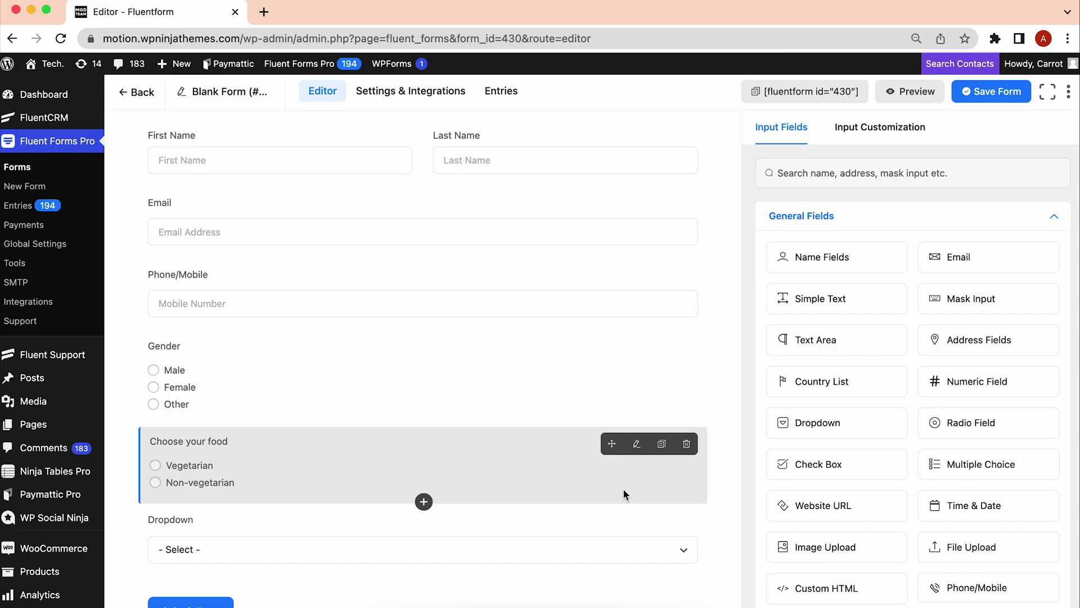
{"action": "left_click", "coordinate": [563, 556]}
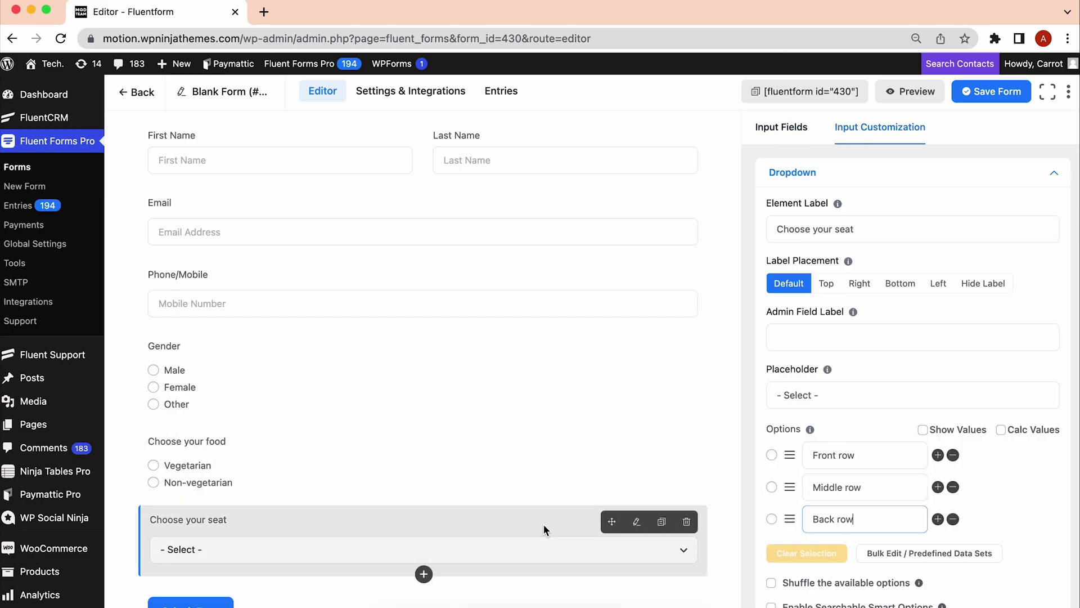
{"action": "scroll", "coordinate": [543, 524], "scroll_direction": "down", "scroll_amount": 3}
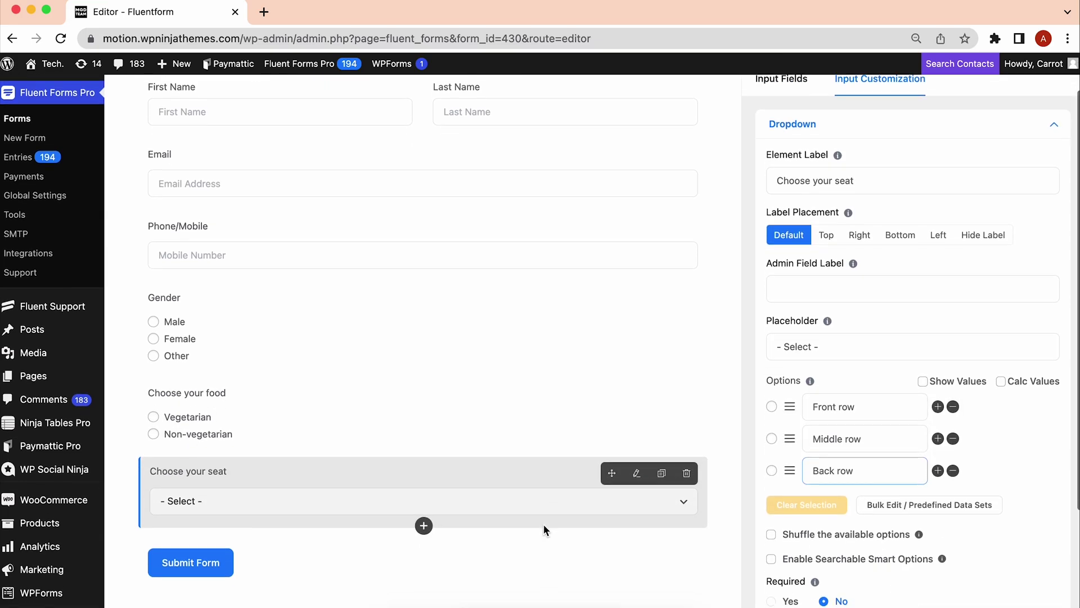
- Insert a Terms & Conditions checkbox below the seat dropdown and make it required
{"action": "left_click", "coordinate": [423, 472]}
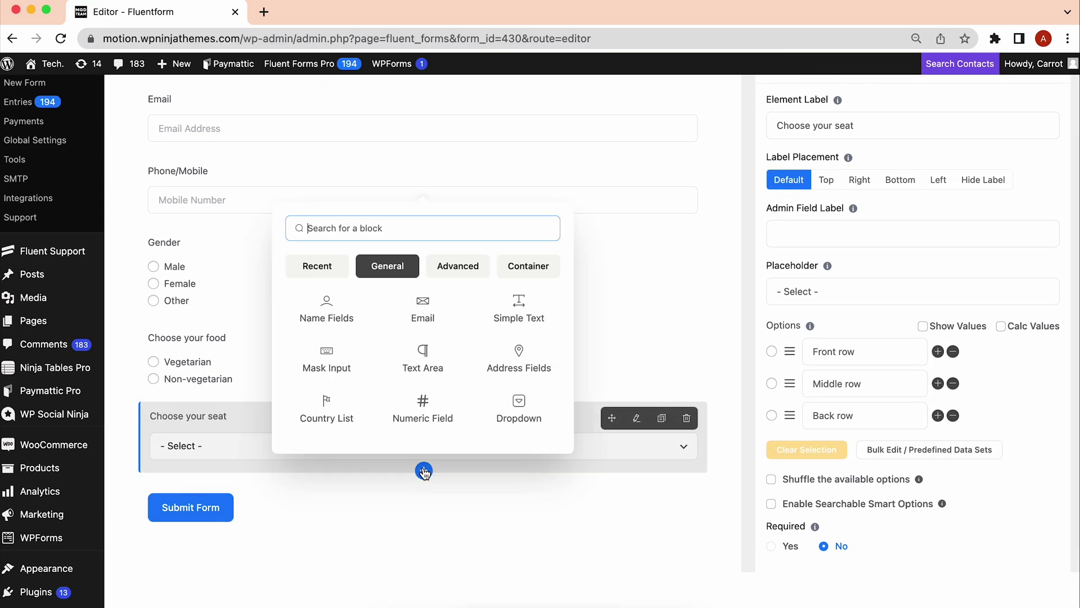
{"action": "type", "text": "term"}
{"action": "left_click", "coordinate": [347, 289]}
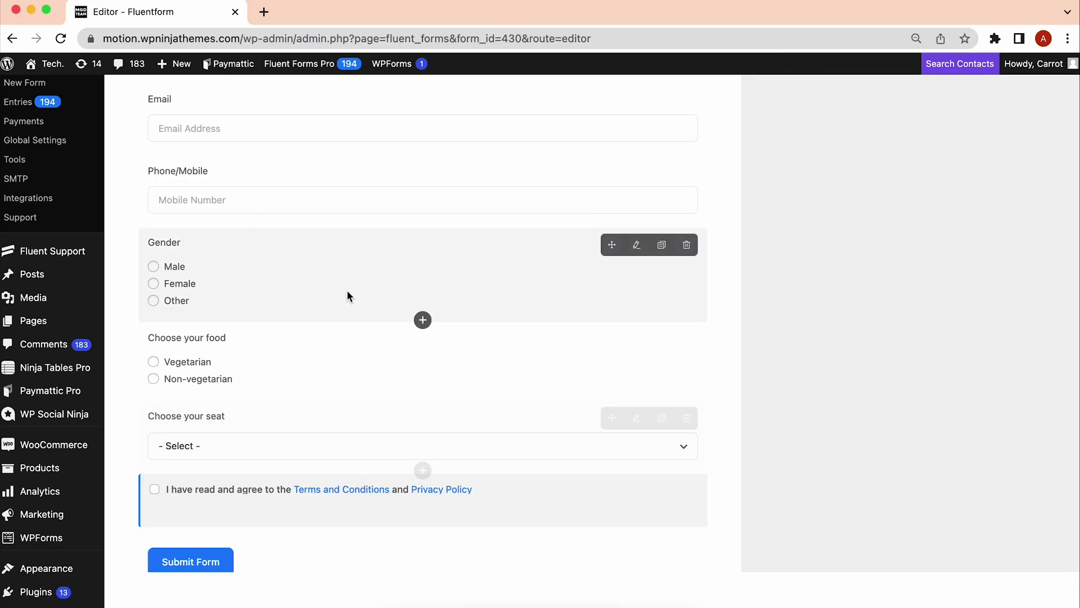
{"action": "scroll", "coordinate": [344, 506], "scroll_direction": "up", "scroll_amount": 3}
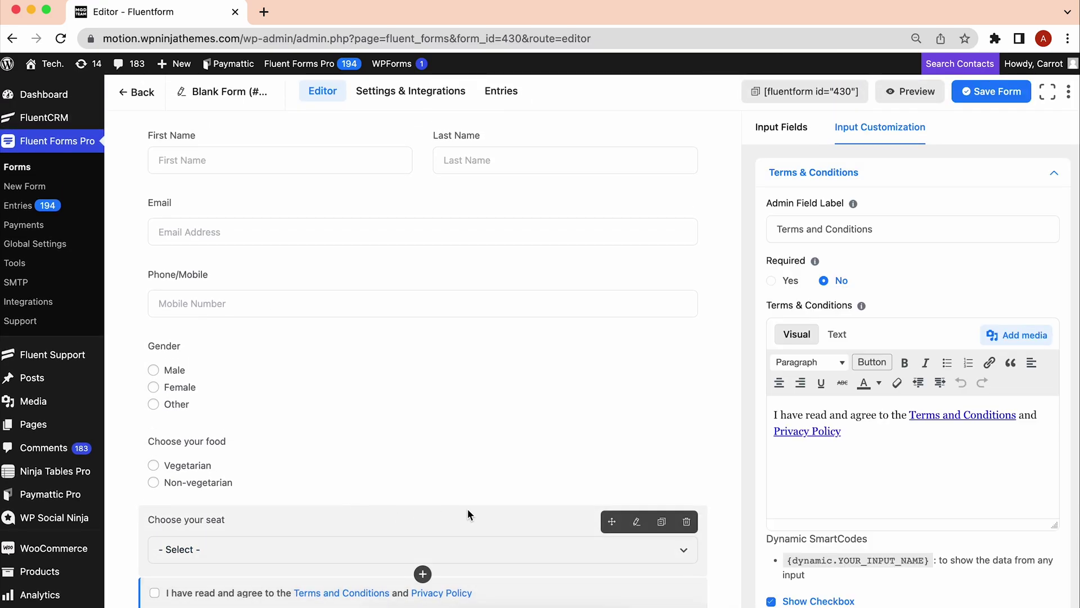
{"action": "left_click", "coordinate": [782, 284]}
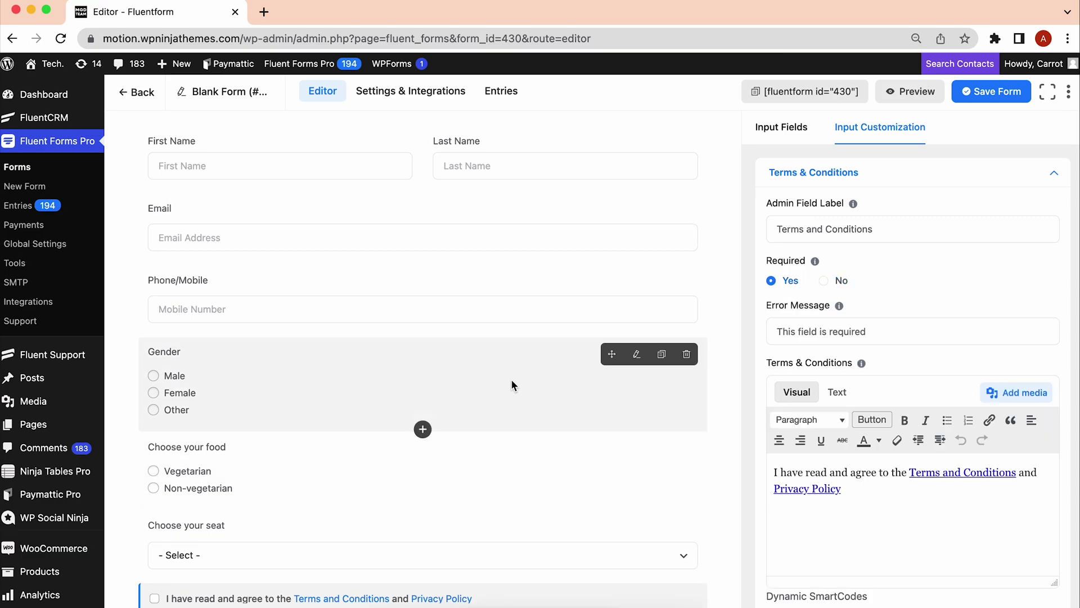
- Add a teal Heading 1 'Registration form' custom HTML block at the top of the form
{"action": "left_click", "coordinate": [784, 130]}
{"action": "scroll", "coordinate": [814, 194], "scroll_direction": "down", "scroll_amount": 3}
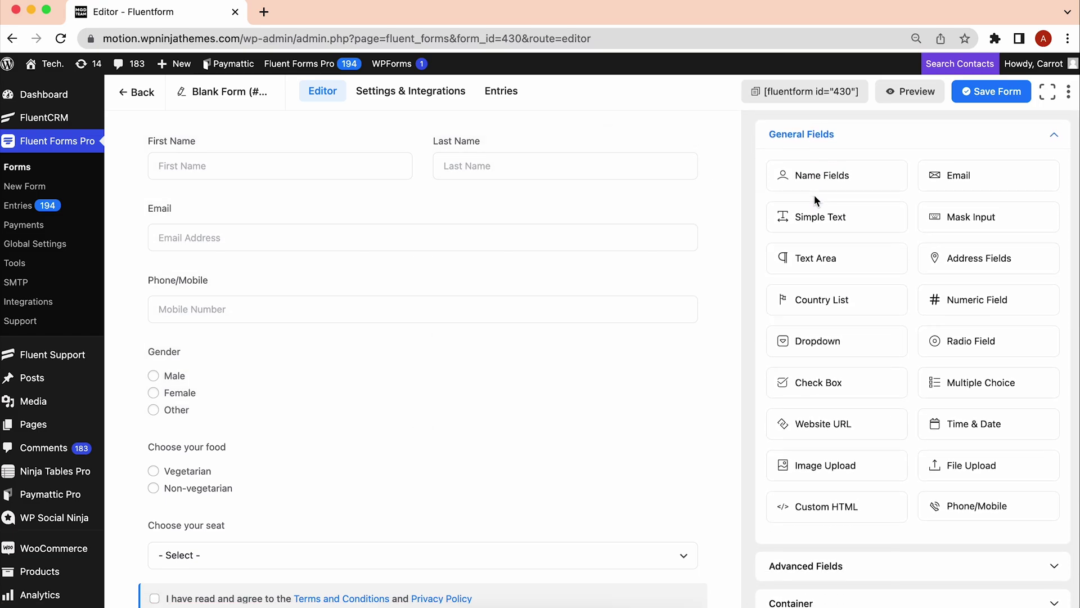
{"action": "left_click_drag", "start_coordinate": [820, 510], "coordinate": [322, 139]}
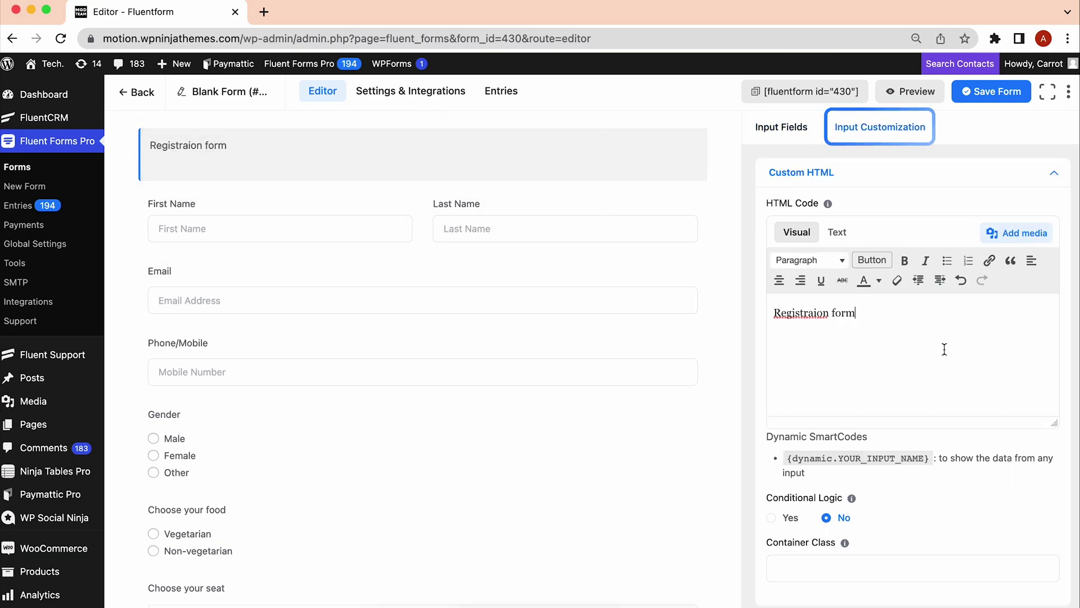
{"action": "key", "text": "ctrl+a"}
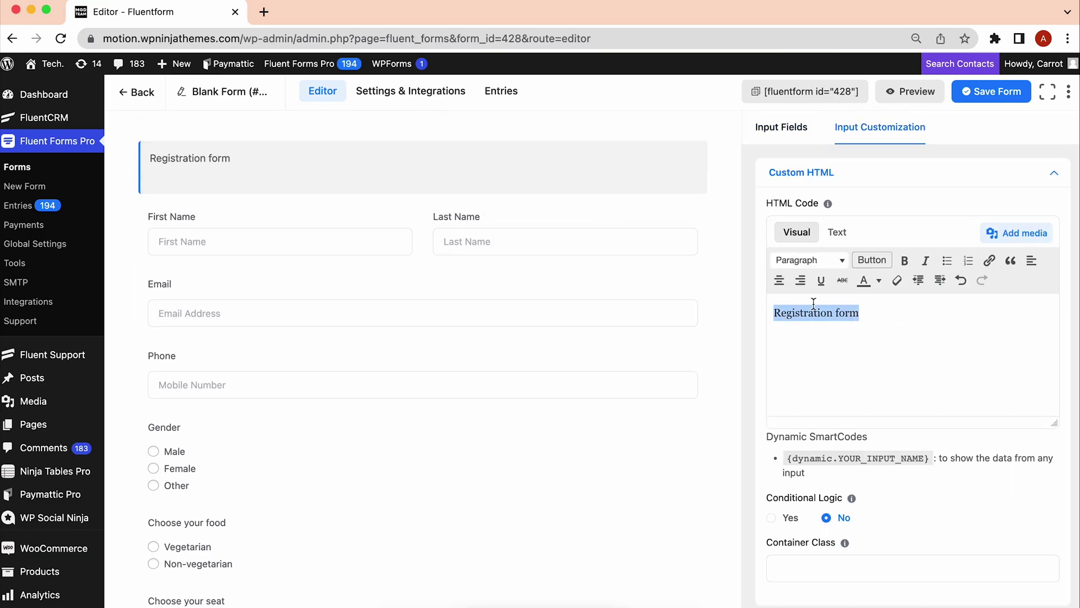
{"action": "left_click", "coordinate": [827, 259]}
{"action": "left_click", "coordinate": [832, 313]}
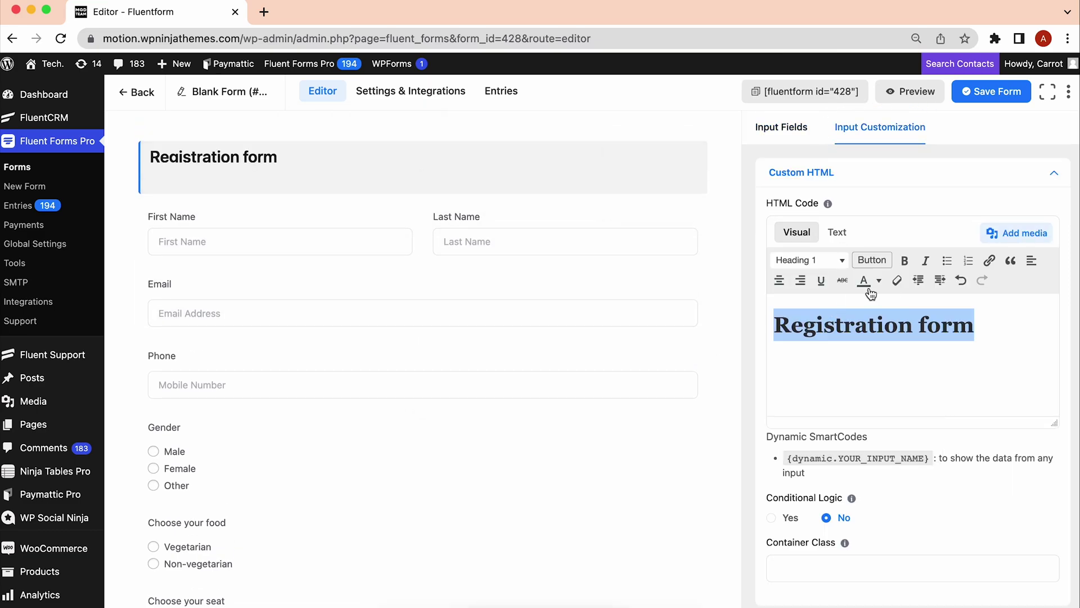
{"action": "left_click", "coordinate": [879, 280]}
{"action": "left_click", "coordinate": [876, 317]}
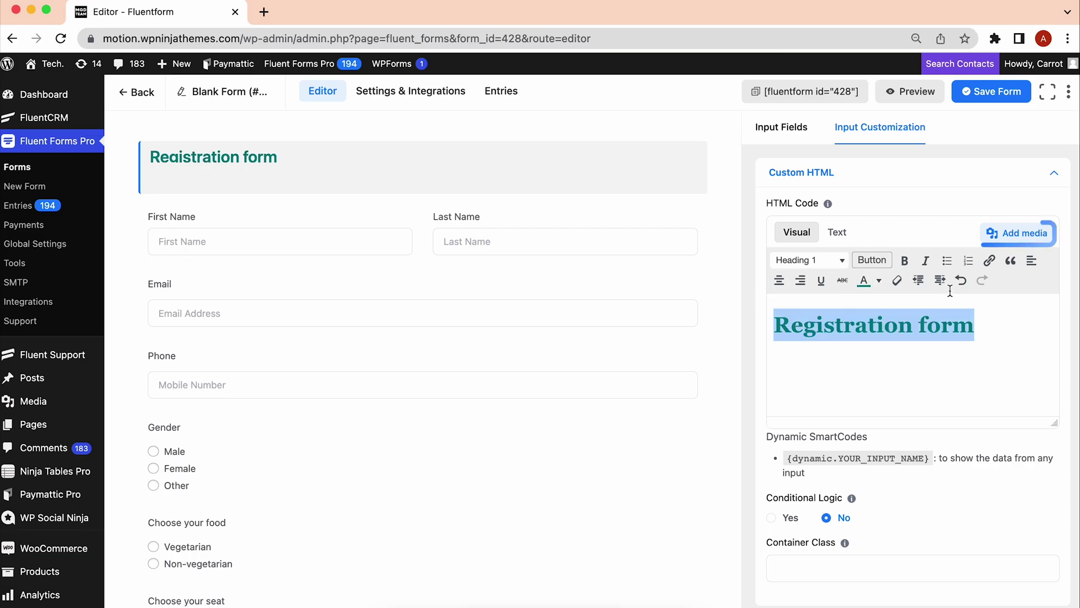
- Change the submit button text to 'Sign up' and save the form
{"action": "scroll", "coordinate": [703, 290], "scroll_direction": "down", "scroll_amount": 5}
{"action": "left_click", "coordinate": [289, 532]}
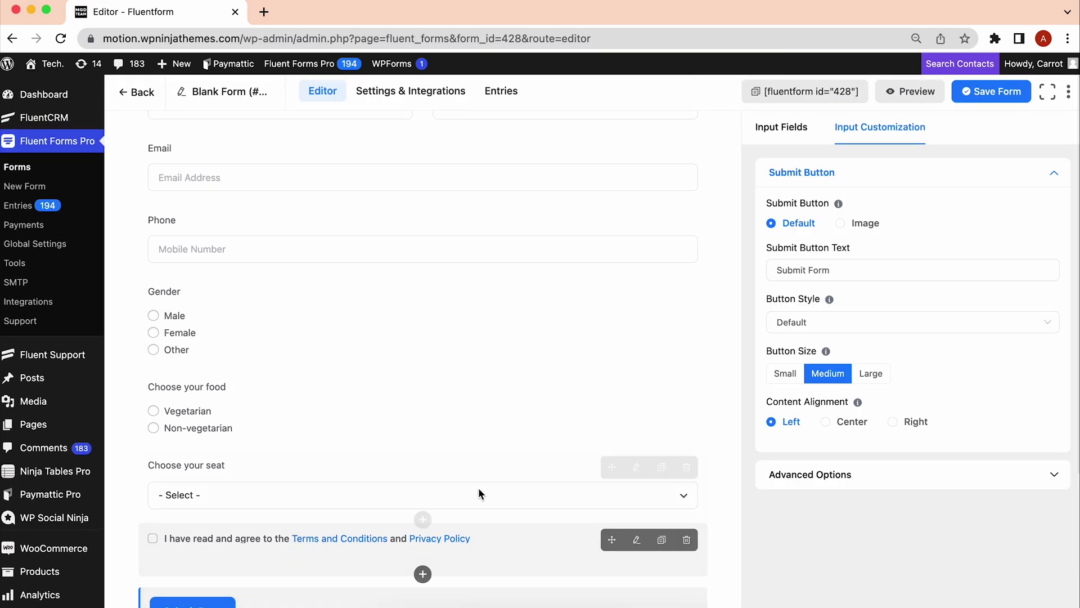
{"action": "scroll", "coordinate": [582, 350], "scroll_direction": "up", "scroll_amount": 3}
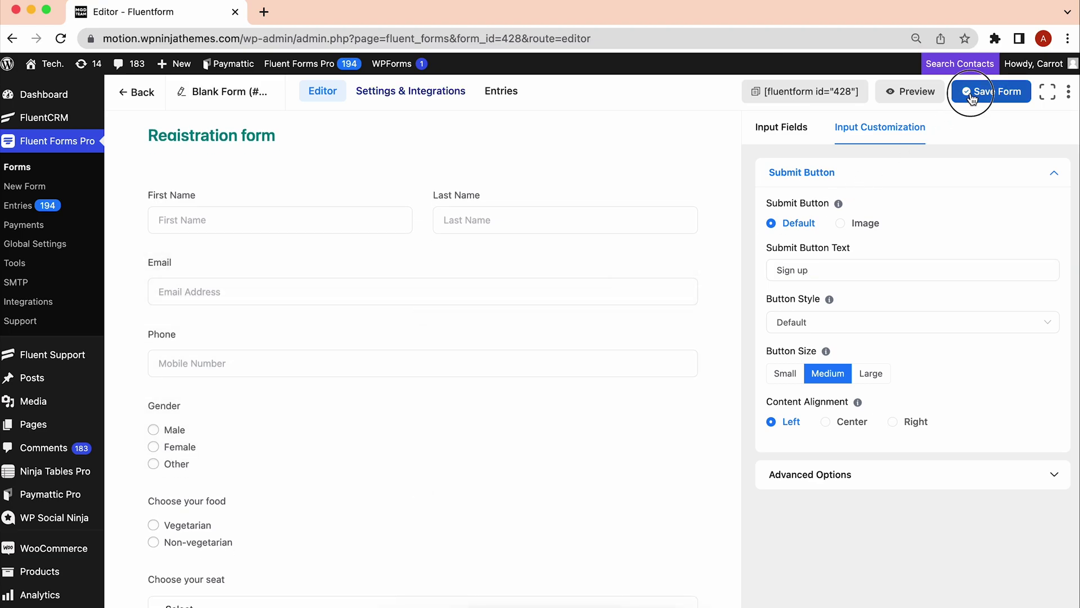
{"action": "left_click", "coordinate": [970, 95]}
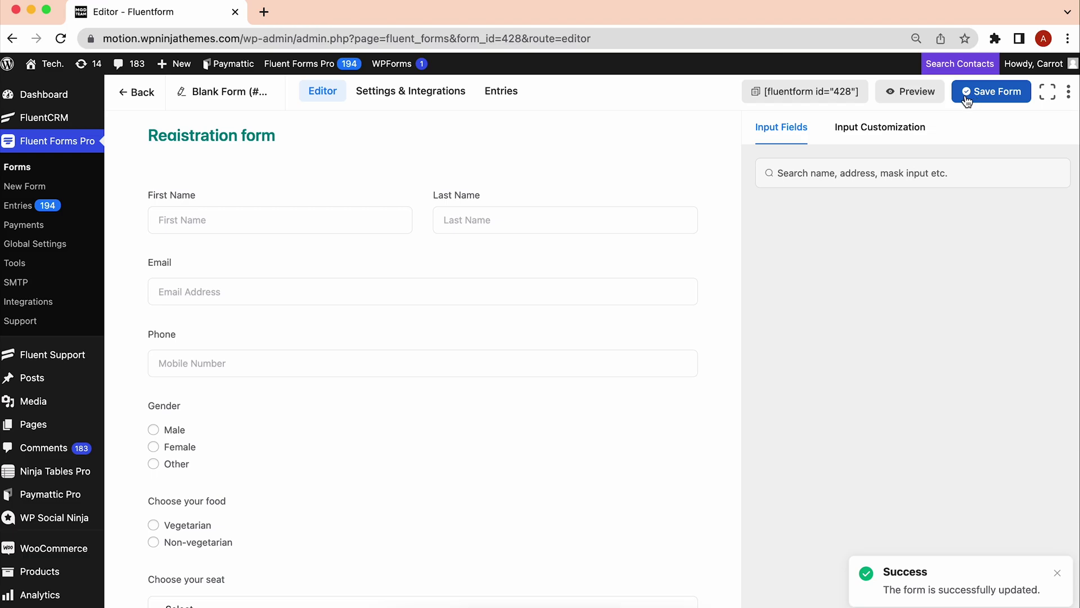
- Limit entries to 100 per logged-in user with the message 'No seat available'
{"action": "left_click", "coordinate": [461, 102]}
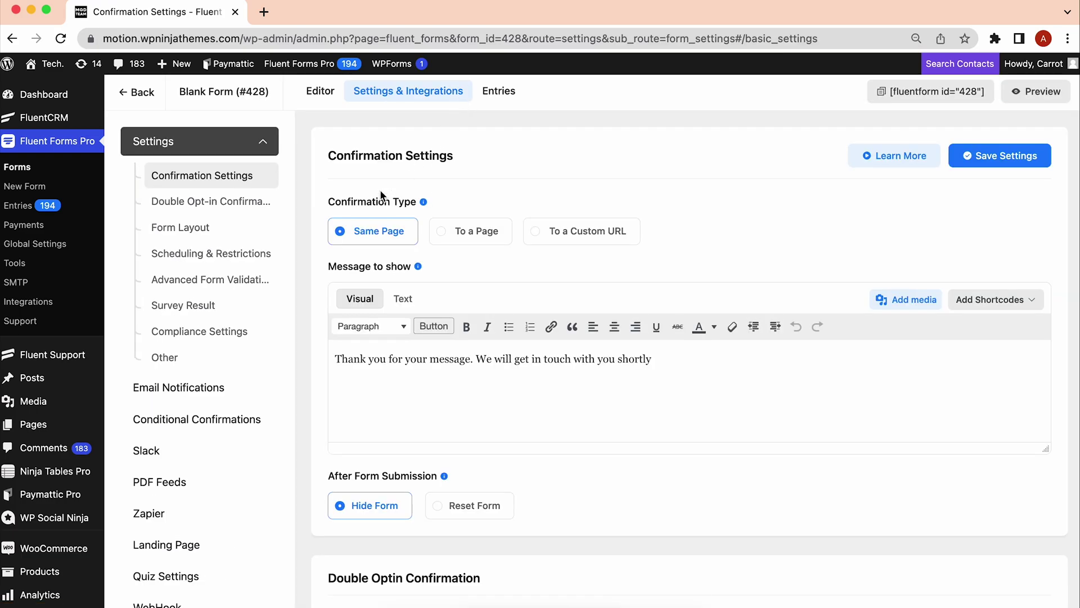
{"action": "left_click", "coordinate": [222, 252]}
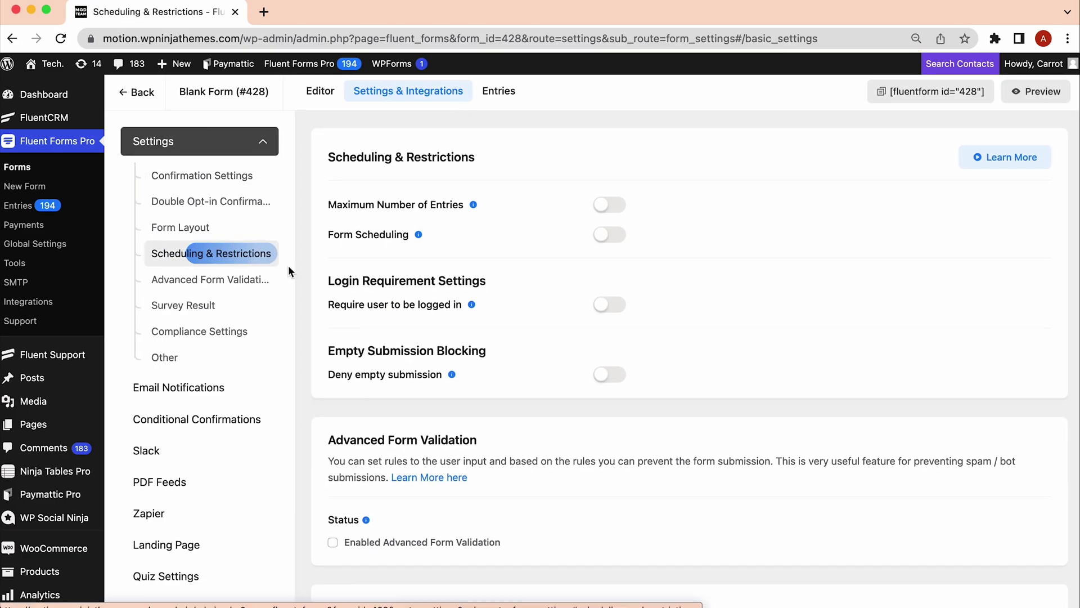
{"action": "left_click", "coordinate": [616, 214]}
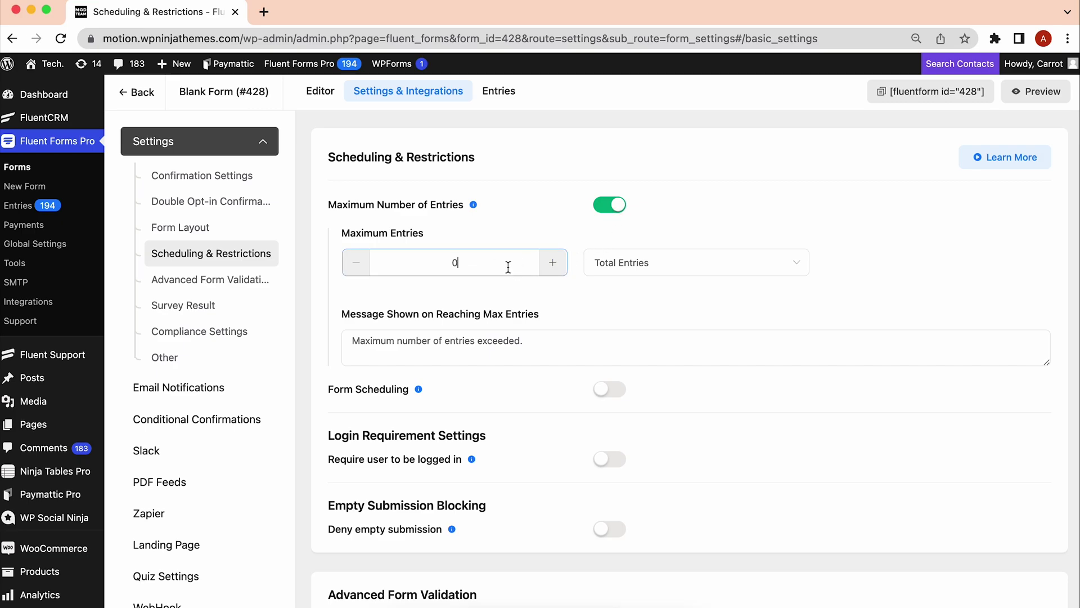
{"action": "left_click", "coordinate": [699, 264]}
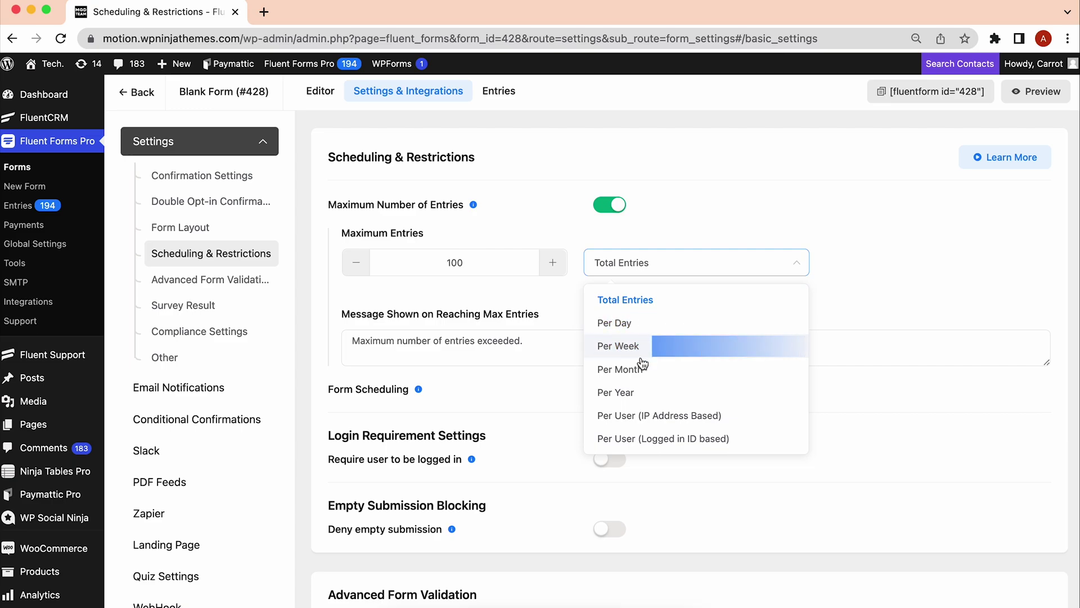
{"action": "left_click", "coordinate": [681, 439]}
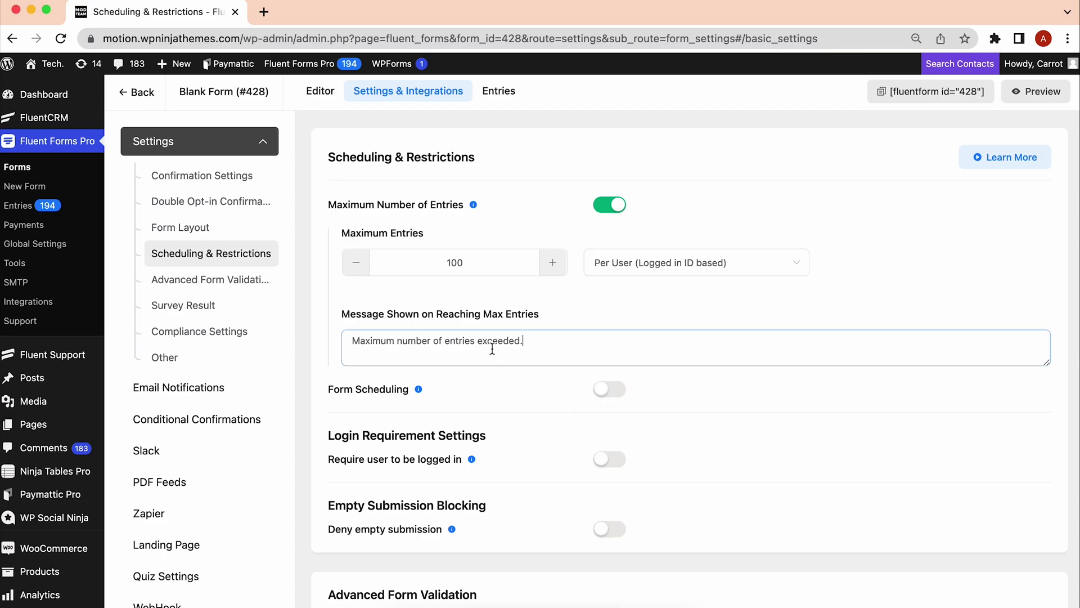
{"action": "key", "text": "super+a"}
{"action": "type", "text": "No seat available"}
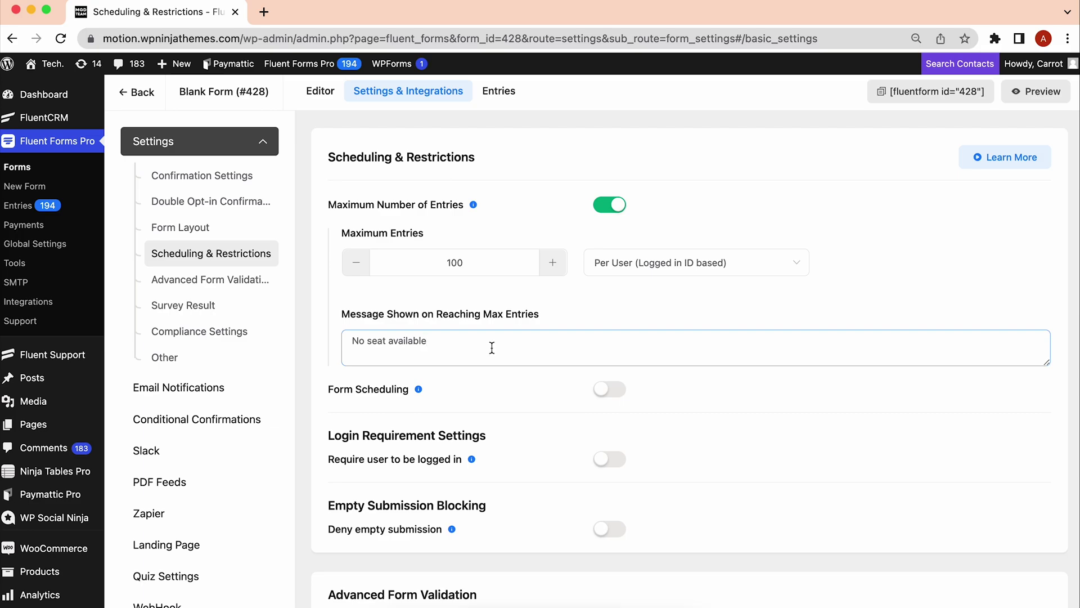
- Schedule the form to accept submissions from 2023-06-22 to 2023-06-29
{"action": "left_click", "coordinate": [607, 401]}
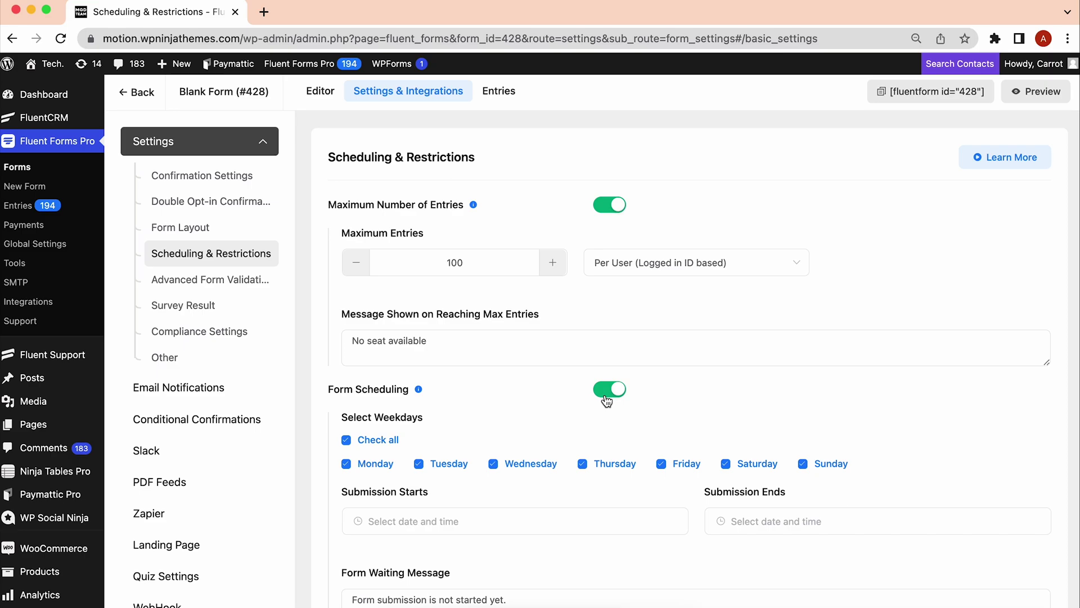
{"action": "scroll", "coordinate": [605, 402], "scroll_direction": "down", "scroll_amount": 3}
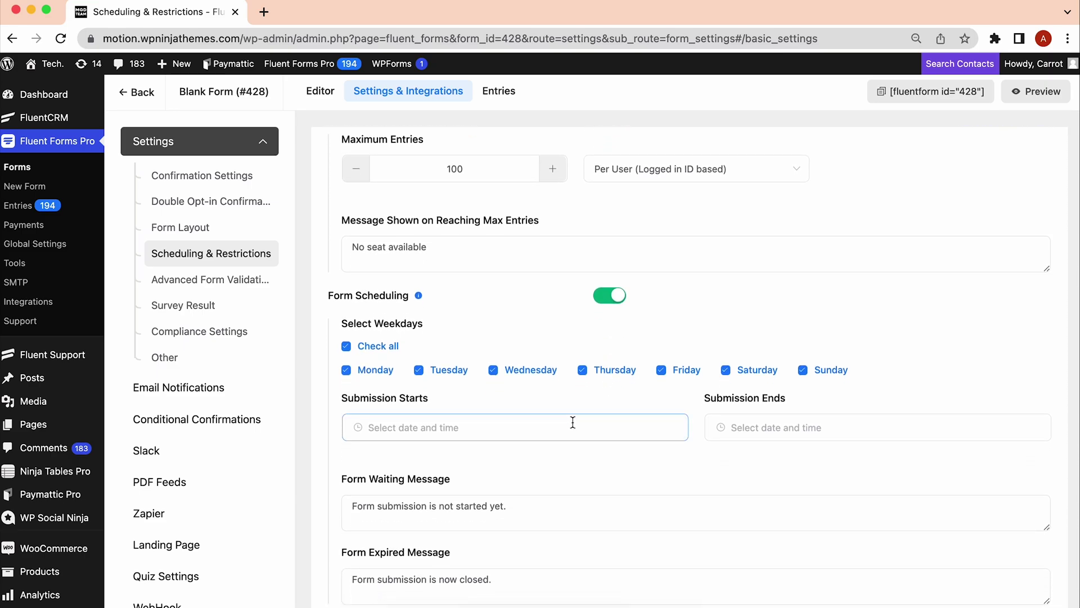
{"action": "left_click", "coordinate": [573, 424]}
{"action": "left_click", "coordinate": [480, 304]}
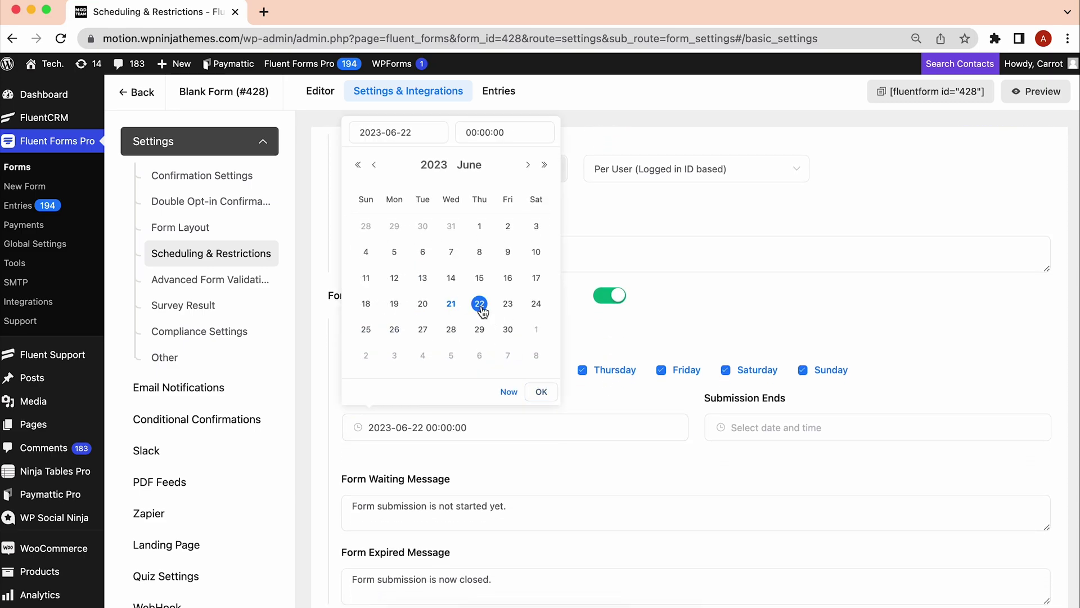
{"action": "left_click", "coordinate": [765, 425]}
{"action": "left_click", "coordinate": [918, 330]}
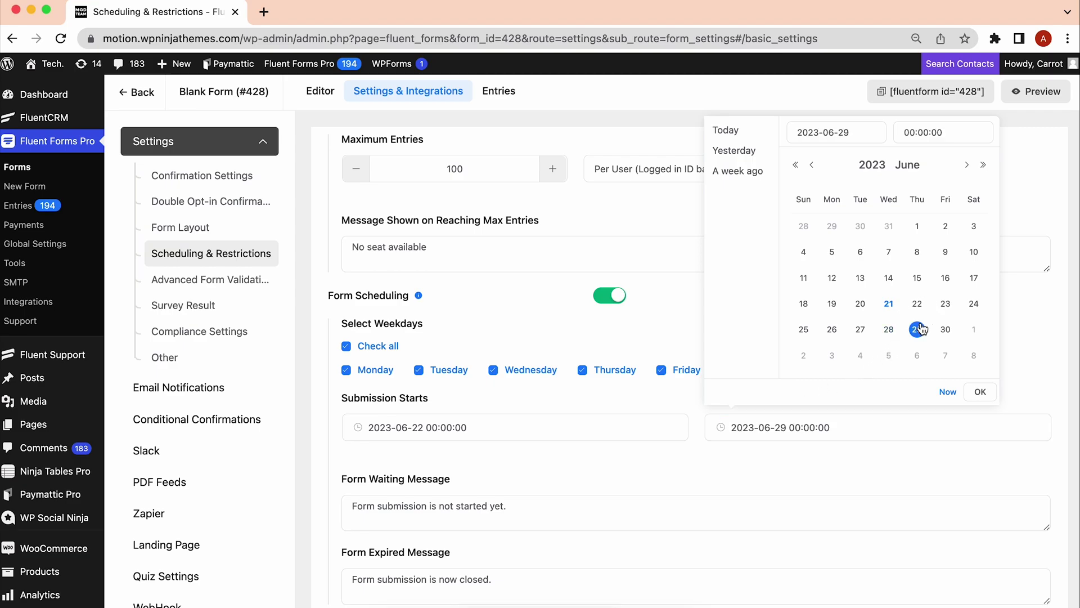
{"action": "left_click", "coordinate": [980, 392]}
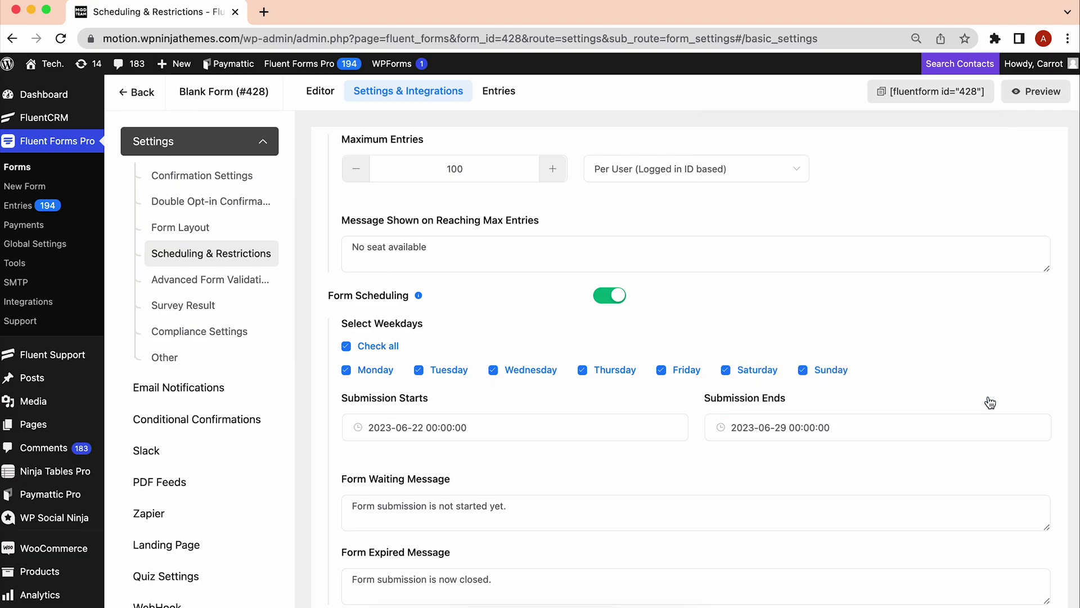
- Preview the Registration form
{"action": "left_click", "coordinate": [1062, 92]}
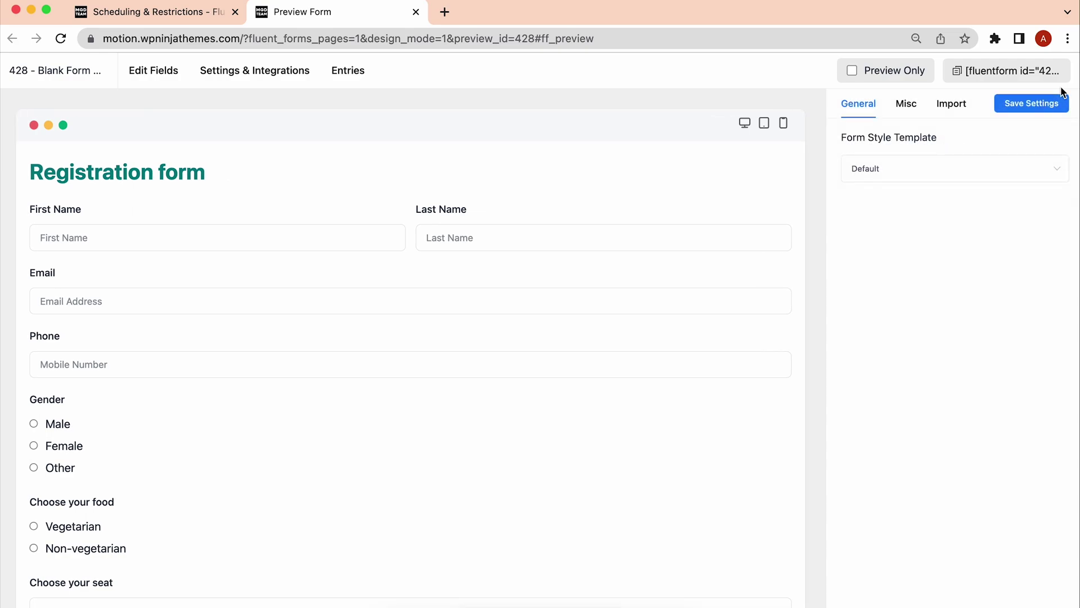
{"action": "scroll", "coordinate": [782, 223], "scroll_direction": "down", "scroll_amount": 2}
{"action": "scroll", "coordinate": [782, 224], "scroll_direction": "up", "scroll_amount": 2}
- Apply the Bootstrap Style form template and save the style settings
{"action": "left_click", "coordinate": [934, 178]}
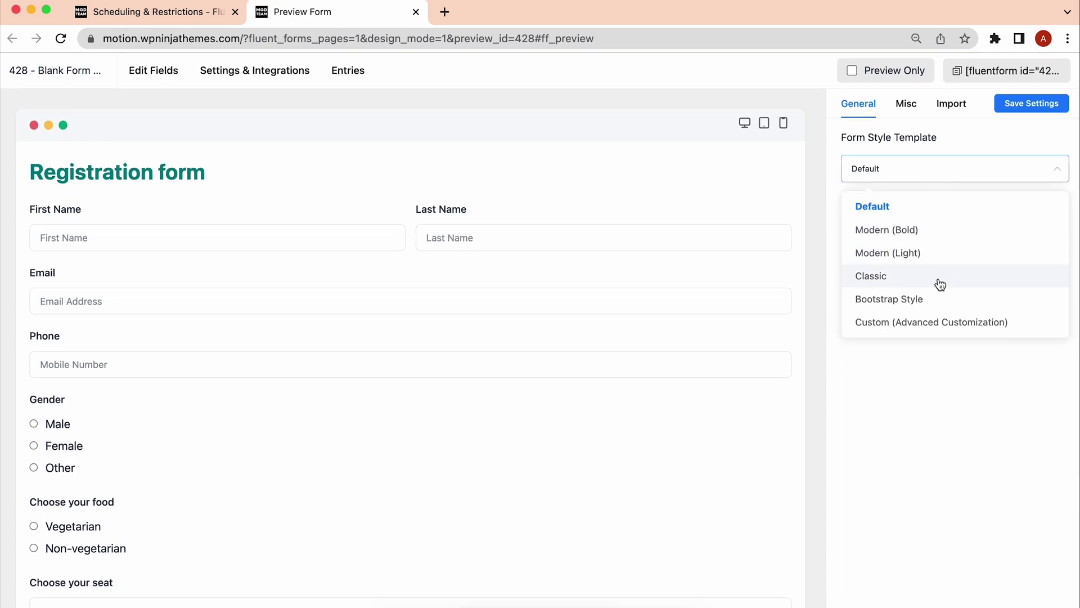
{"action": "left_click", "coordinate": [938, 279]}
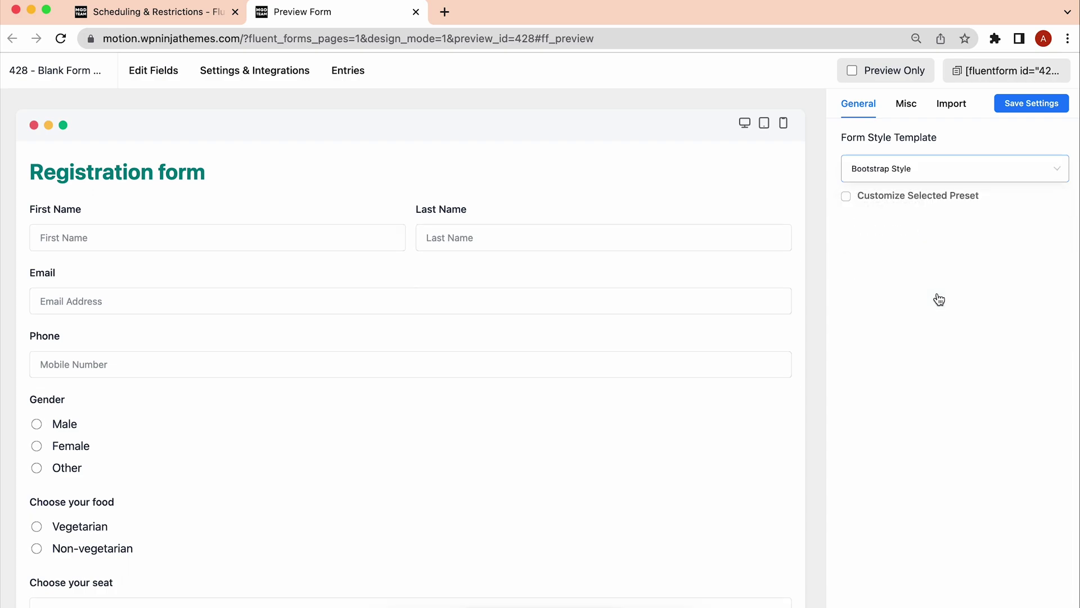
{"action": "left_click", "coordinate": [909, 110]}
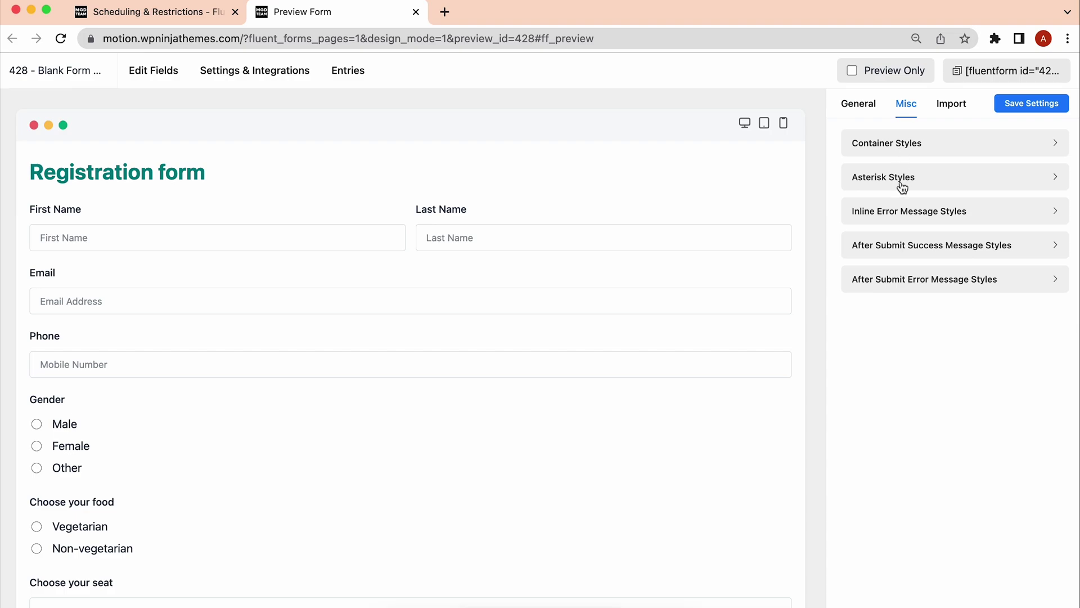
{"action": "left_click", "coordinate": [869, 115]}
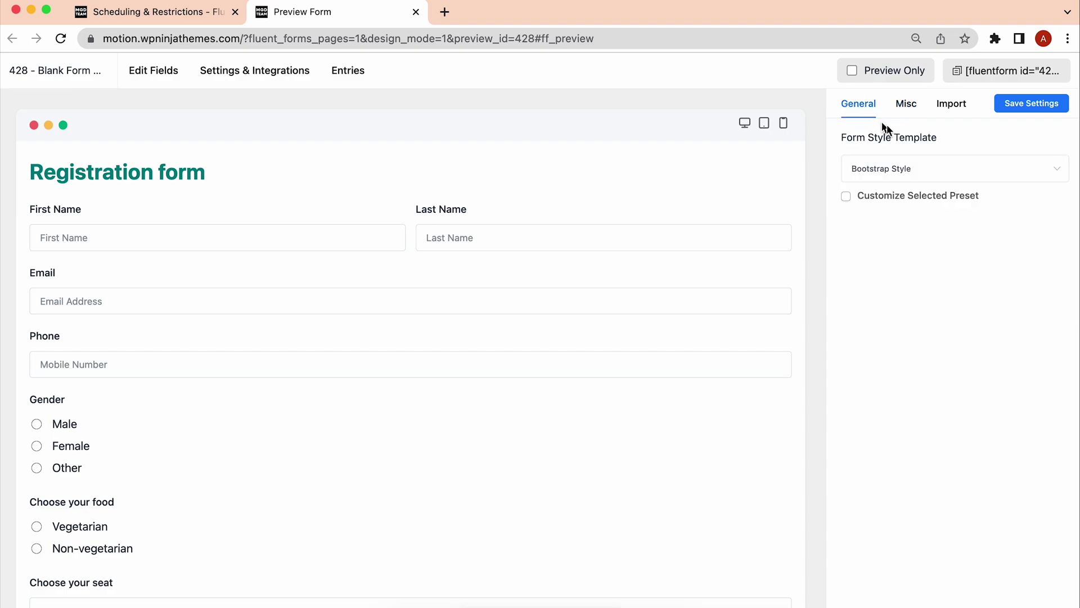
{"action": "left_click", "coordinate": [1018, 104]}
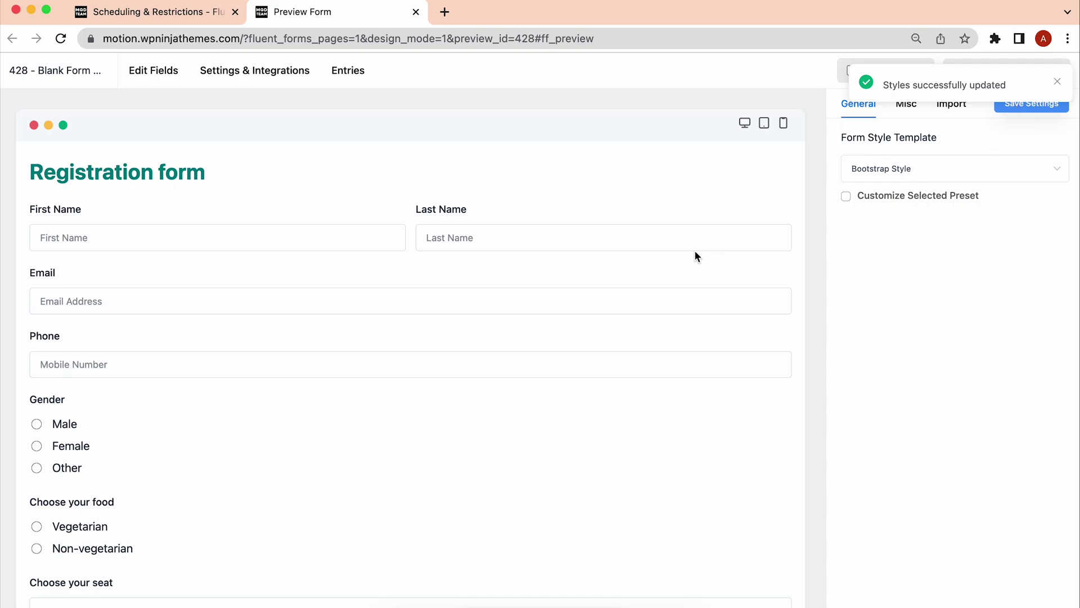
- Fill in the live form choosing Male and Front row, accept the terms, and submit
{"action": "scroll", "coordinate": [695, 250], "scroll_direction": "down", "scroll_amount": 1}
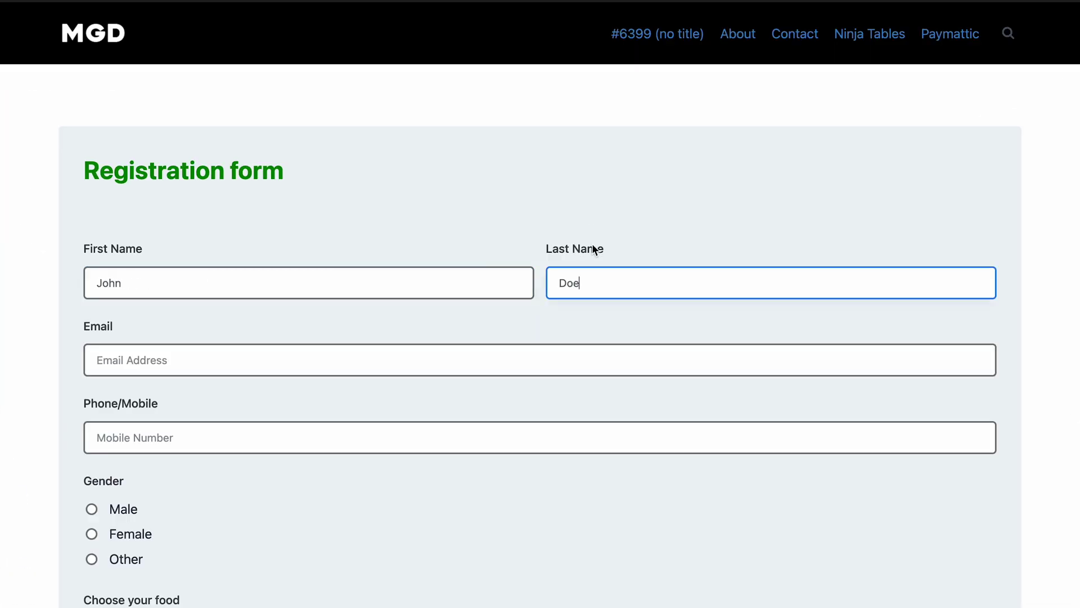
{"action": "key", "text": "Tab"}
{"action": "scroll", "coordinate": [235, 352], "scroll_direction": "down", "scroll_amount": 5}
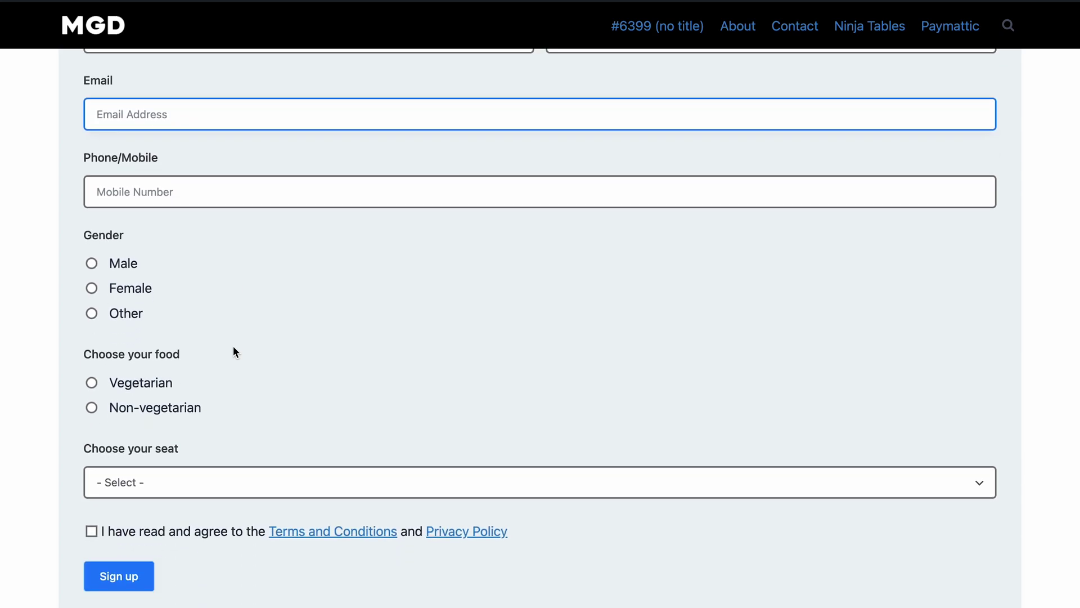
{"action": "left_click", "coordinate": [95, 266]}
{"action": "left_click", "coordinate": [132, 482]}
{"action": "left_click", "coordinate": [126, 501]}
{"action": "left_click", "coordinate": [92, 531]}
{"action": "left_click", "coordinate": [119, 579]}
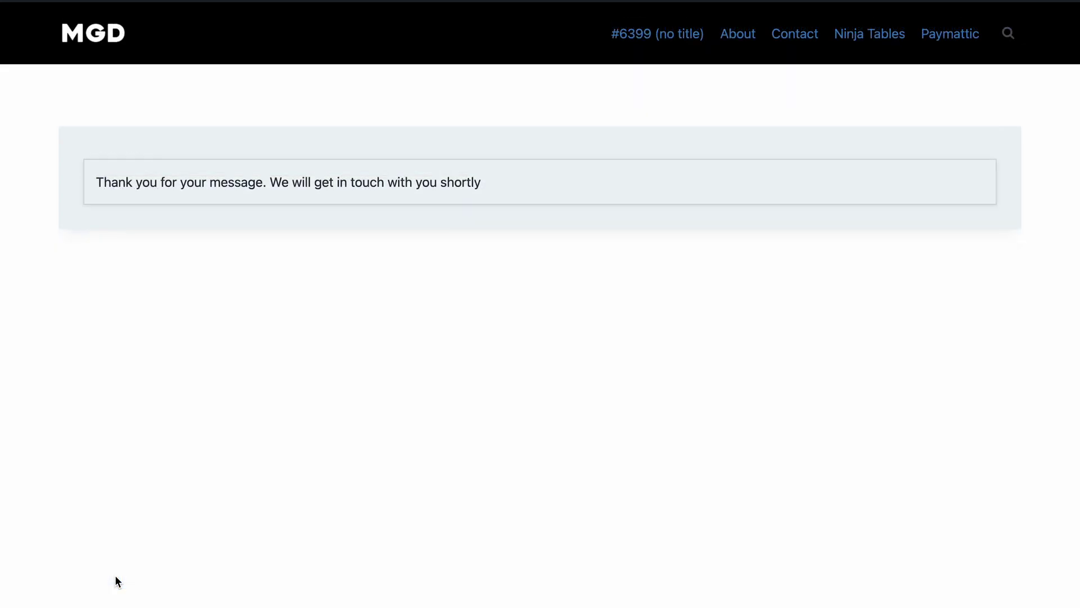